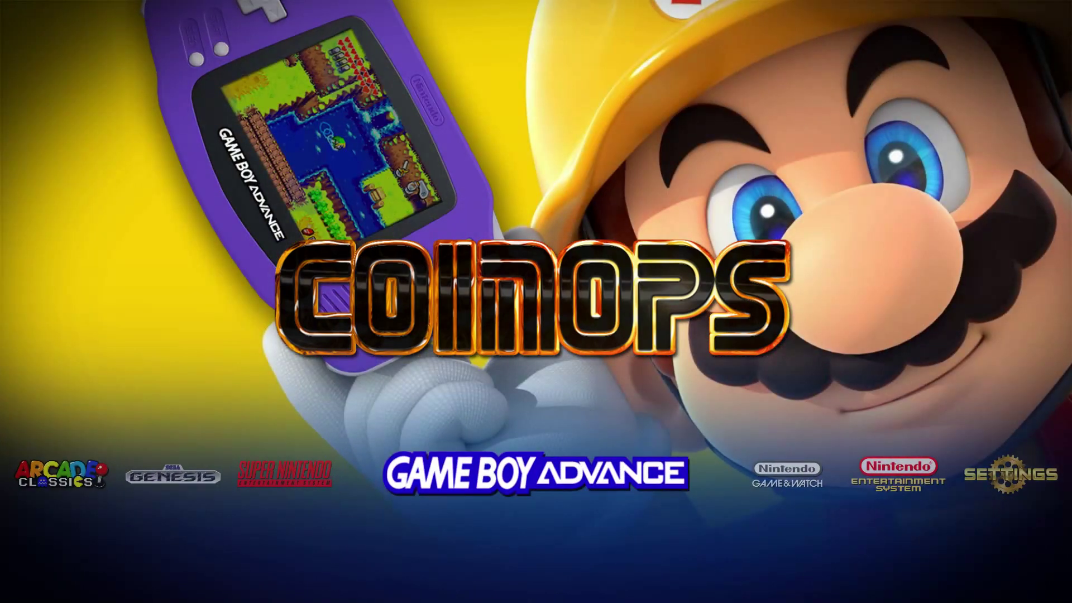
- Open CoinOPS's Game Boy Advance list to show titles like Advance Wars and Alien Hominid
{"action": "key", "text": "Return"}
- Exit CoinOPS and open the Sega Model 2 Emulator v1.1a folder in the right window
{"action": "key", "text": "Escape"}
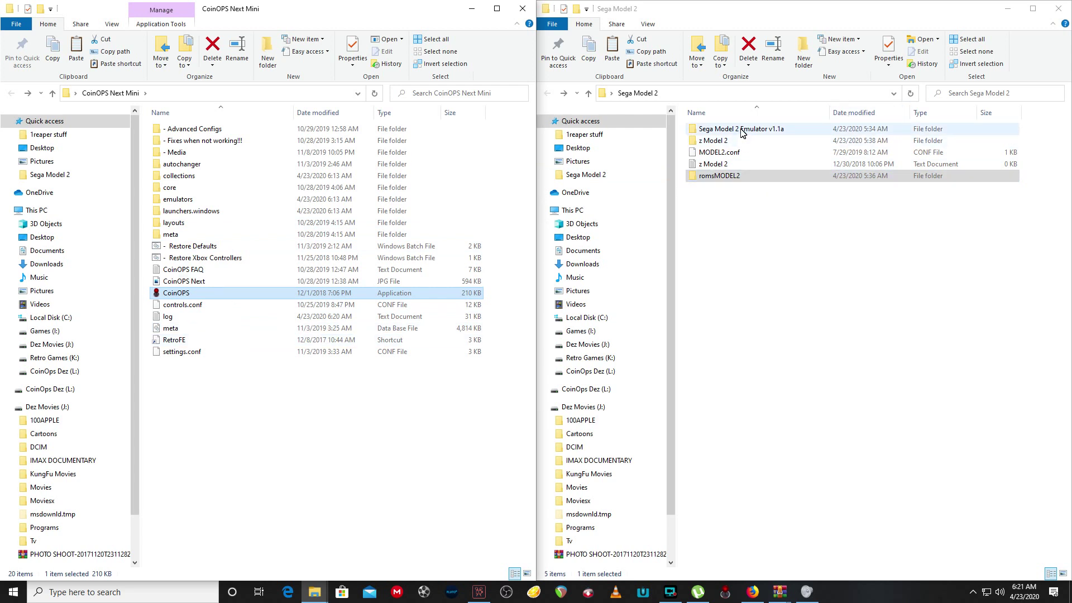
{"action": "mouse_move", "coordinate": [743, 133]}
{"action": "left_mouse_down"}
{"action": "mouse_move", "coordinate": [489, 190]}
{"action": "mouse_move", "coordinate": [186, 237]}
{"action": "mouse_move", "coordinate": [187, 200]}
{"action": "mouse_move", "coordinate": [787, 112]}
{"action": "mouse_move", "coordinate": [759, 129]}
{"action": "left_mouse_up"}
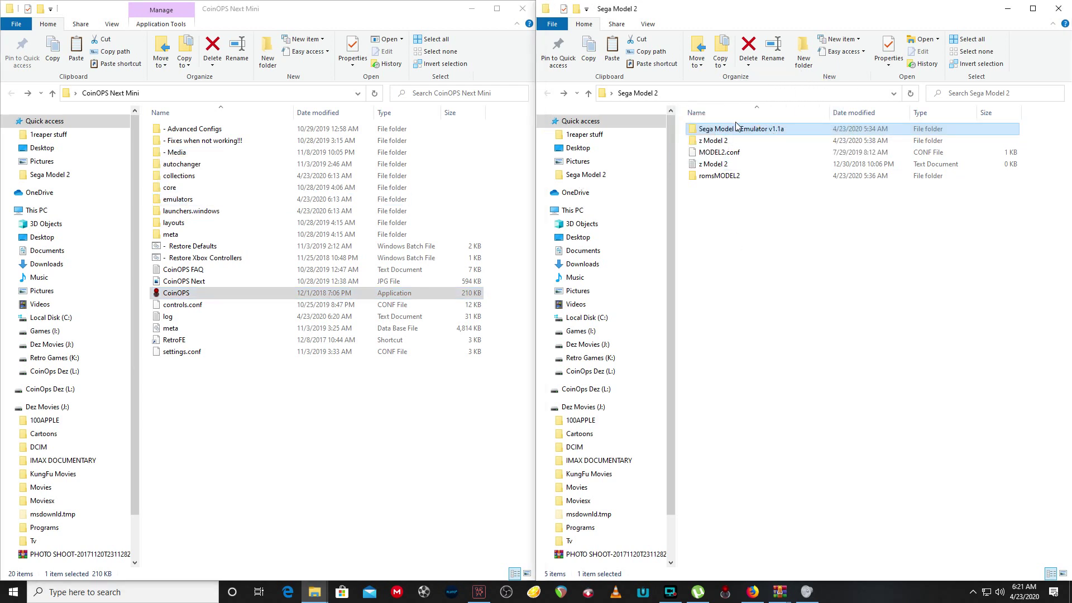
{"action": "double_click", "coordinate": [743, 129]}
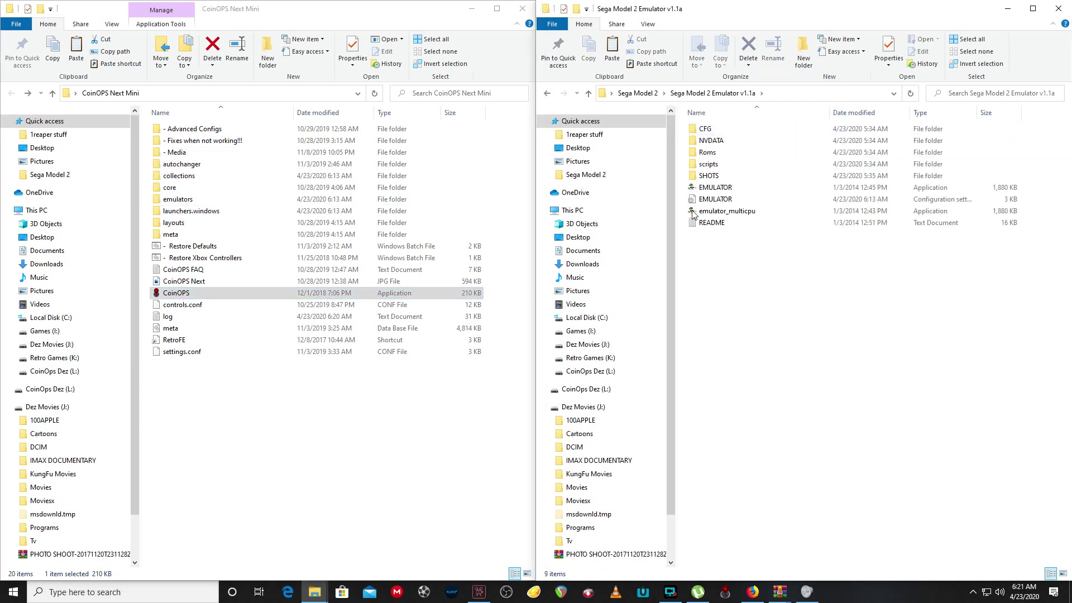
{"action": "double_click", "coordinate": [712, 153]}
{"action": "scroll", "coordinate": [759, 316], "scroll_direction": "down", "scroll_amount": 5}
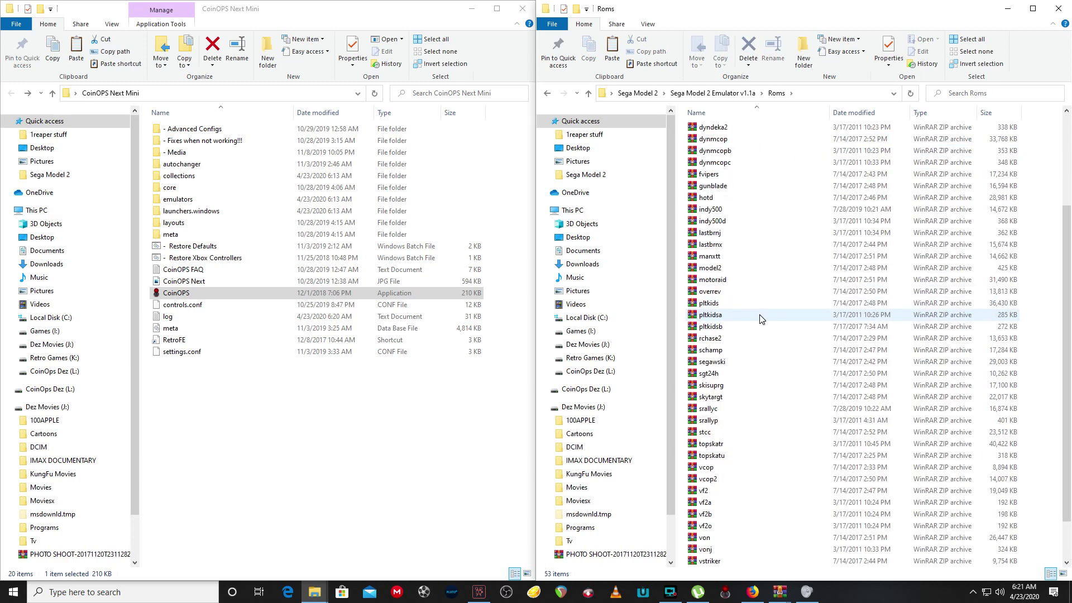
{"action": "scroll", "coordinate": [759, 319], "scroll_direction": "up", "scroll_amount": 5}
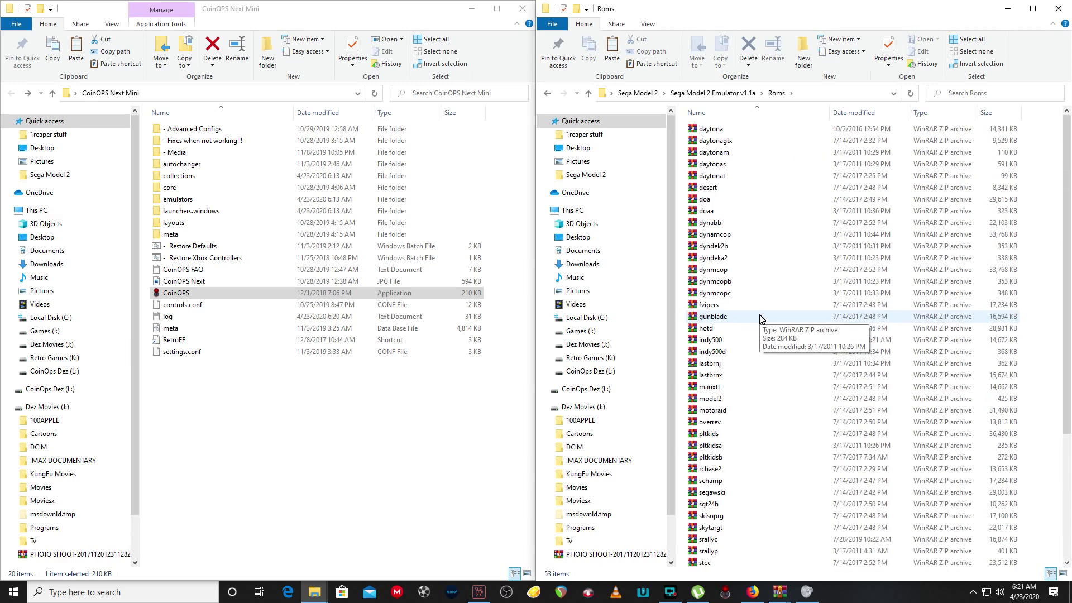
{"action": "scroll", "coordinate": [743, 329], "scroll_direction": "down", "scroll_amount": 5}
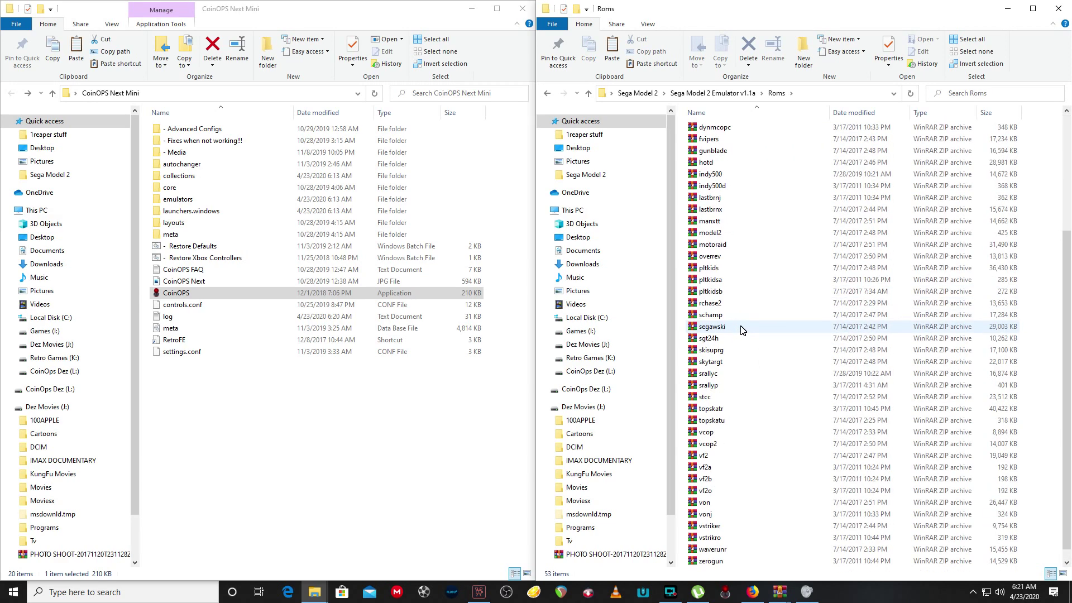
{"action": "scroll", "coordinate": [757, 384], "scroll_direction": "down", "scroll_amount": 1}
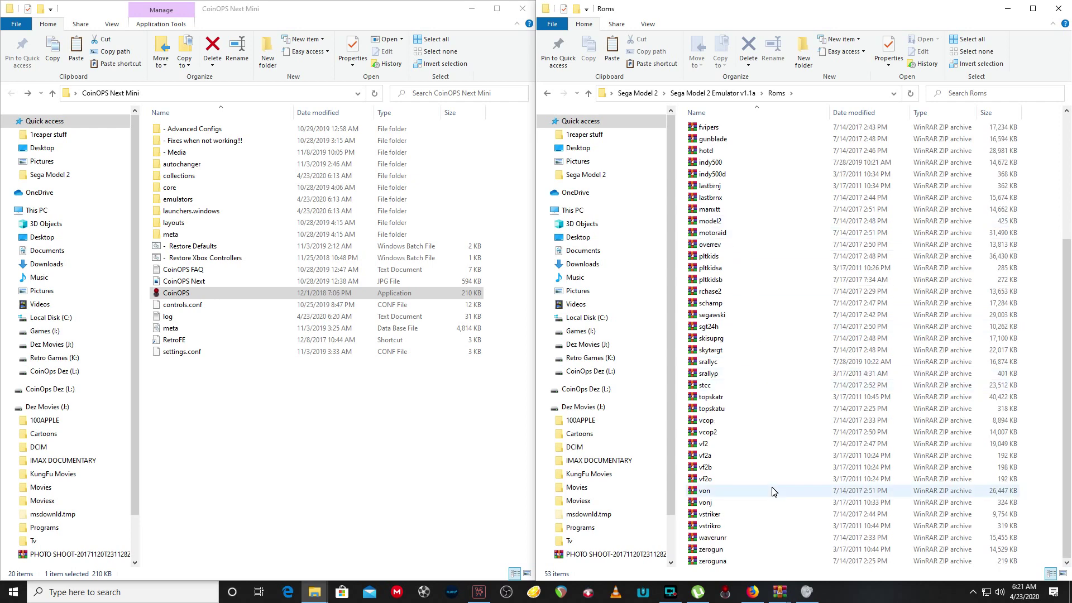
{"action": "scroll", "coordinate": [776, 479], "scroll_direction": "up", "scroll_amount": 5}
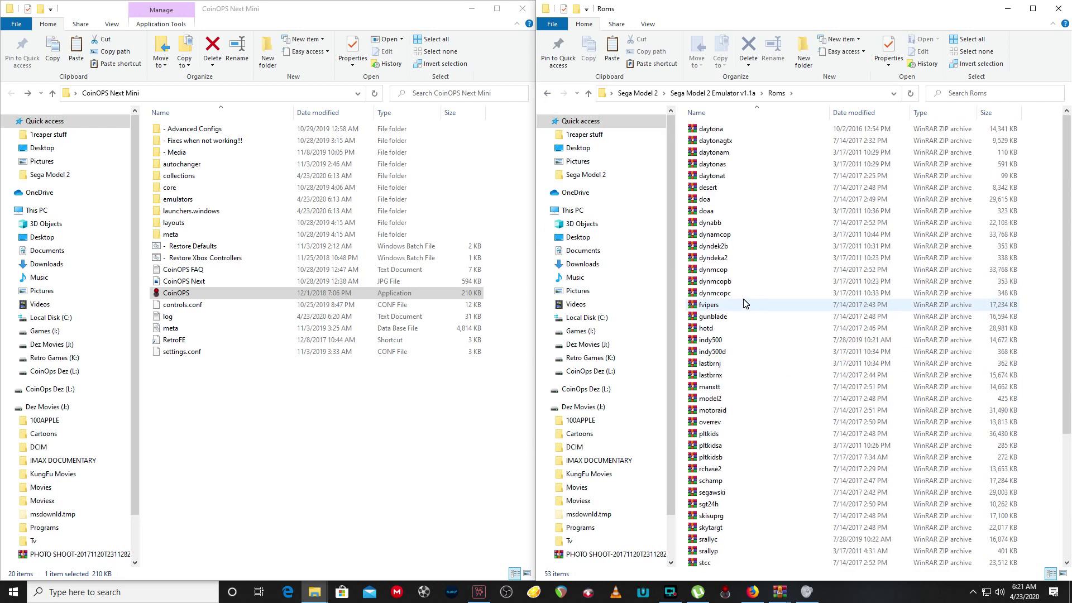
{"action": "left_click", "coordinate": [547, 93]}
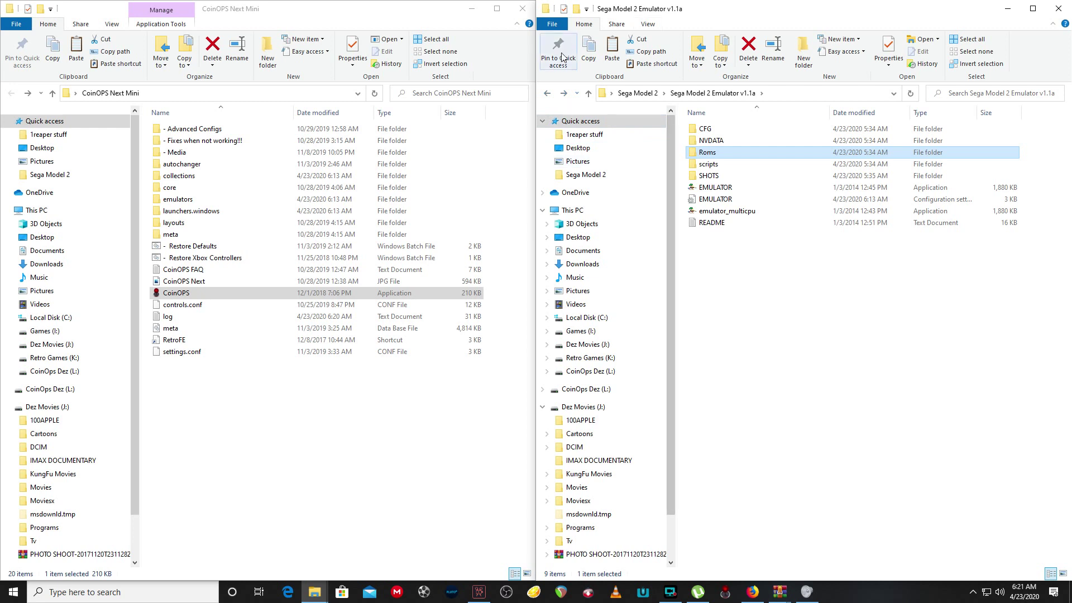
- Move the emulator folder into emulators, then romsMODEL2 into collections > - Arcade > medium_artwork
{"action": "left_click", "coordinate": [548, 96]}
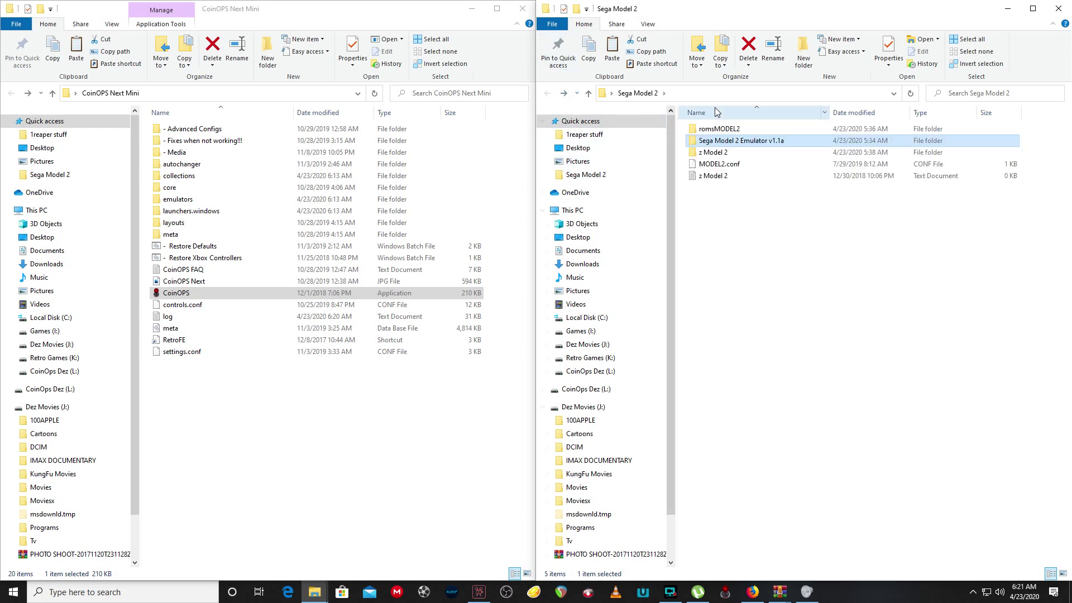
{"action": "mouse_move", "coordinate": [721, 143]}
{"action": "left_mouse_down"}
{"action": "mouse_move", "coordinate": [211, 180]}
{"action": "mouse_move", "coordinate": [206, 203]}
{"action": "left_mouse_up"}
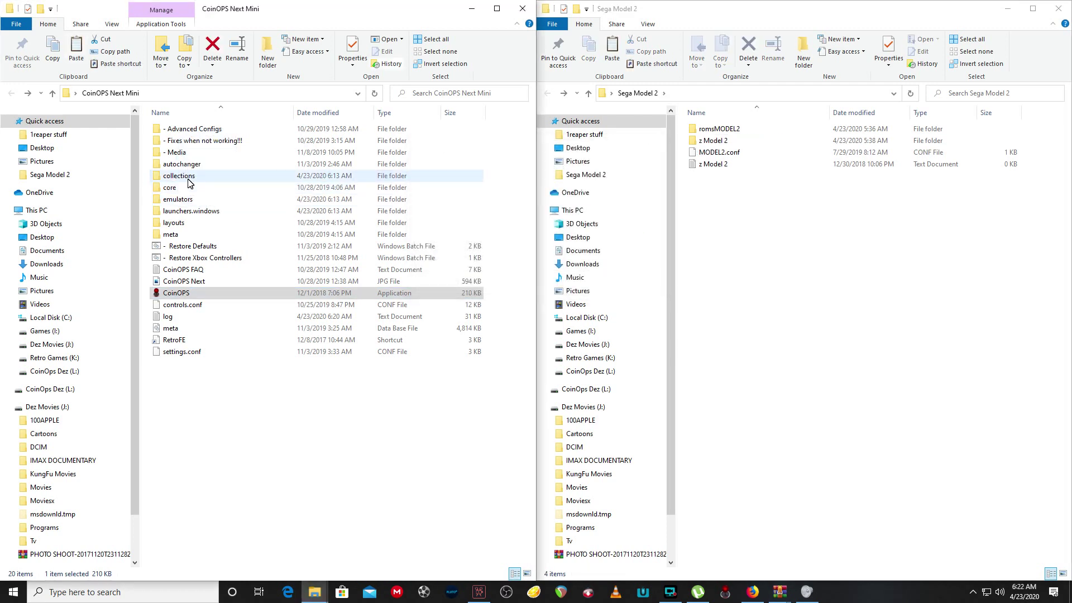
{"action": "double_click", "coordinate": [190, 179]}
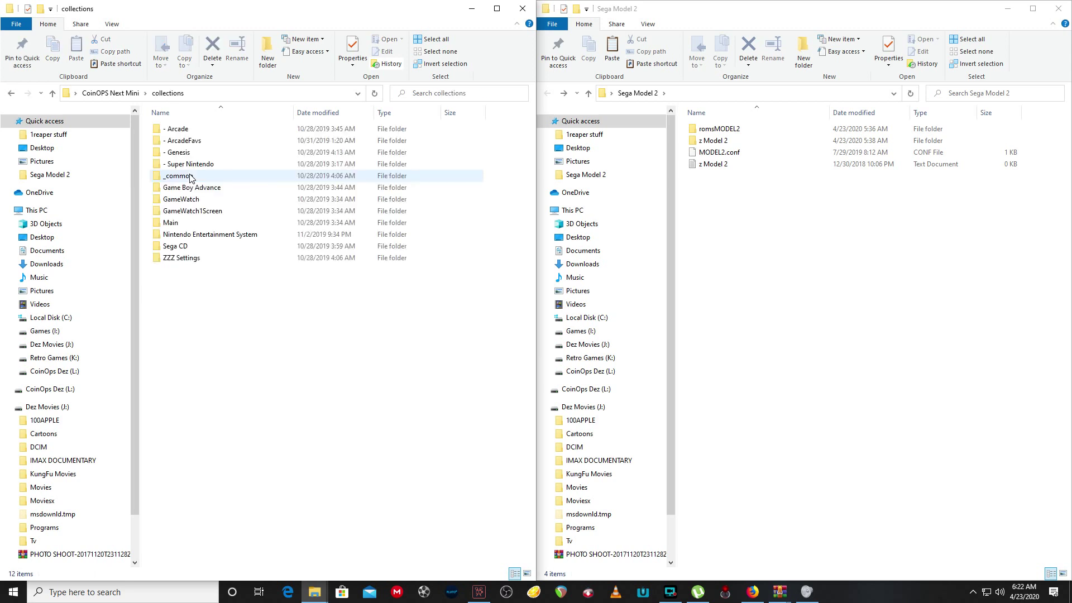
{"action": "double_click", "coordinate": [186, 131]}
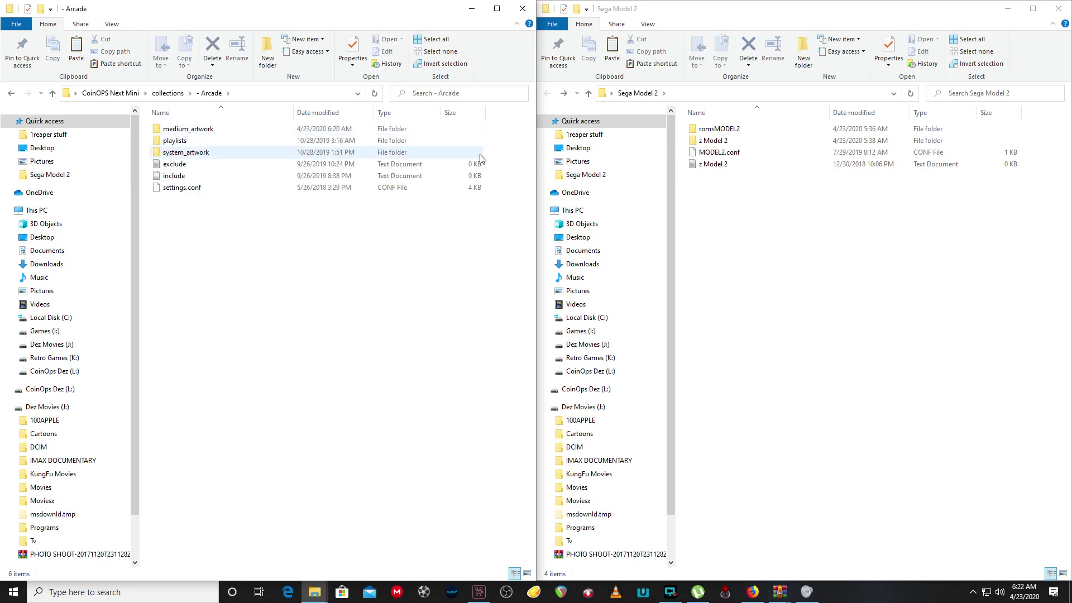
{"action": "double_click", "coordinate": [182, 132]}
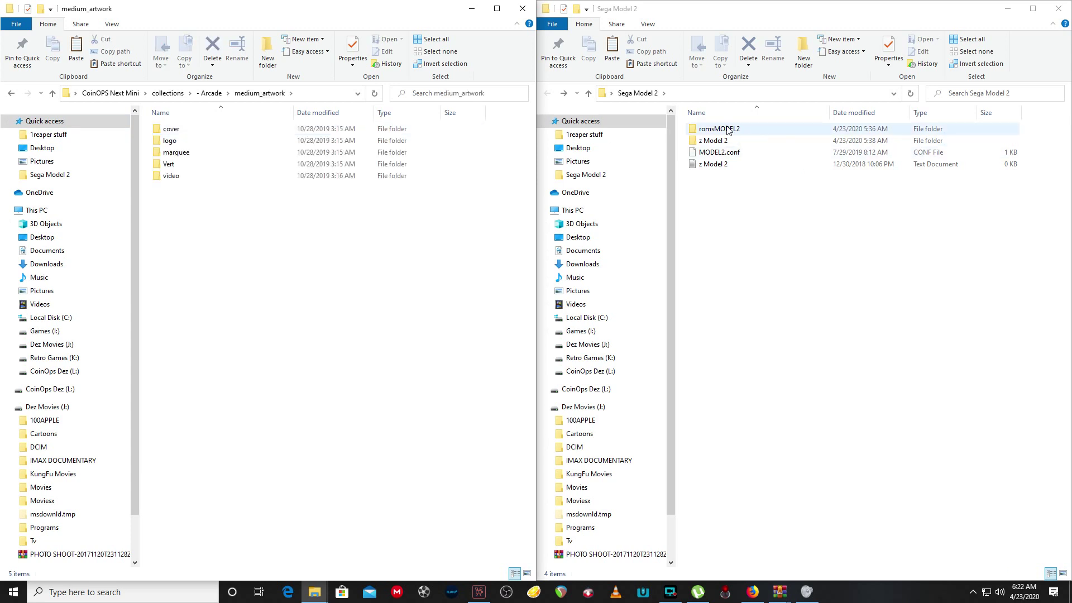
{"action": "mouse_move", "coordinate": [727, 131]}
{"action": "left_mouse_down"}
{"action": "mouse_move", "coordinate": [406, 234]}
{"action": "mouse_move", "coordinate": [237, 336]}
{"action": "left_mouse_up"}
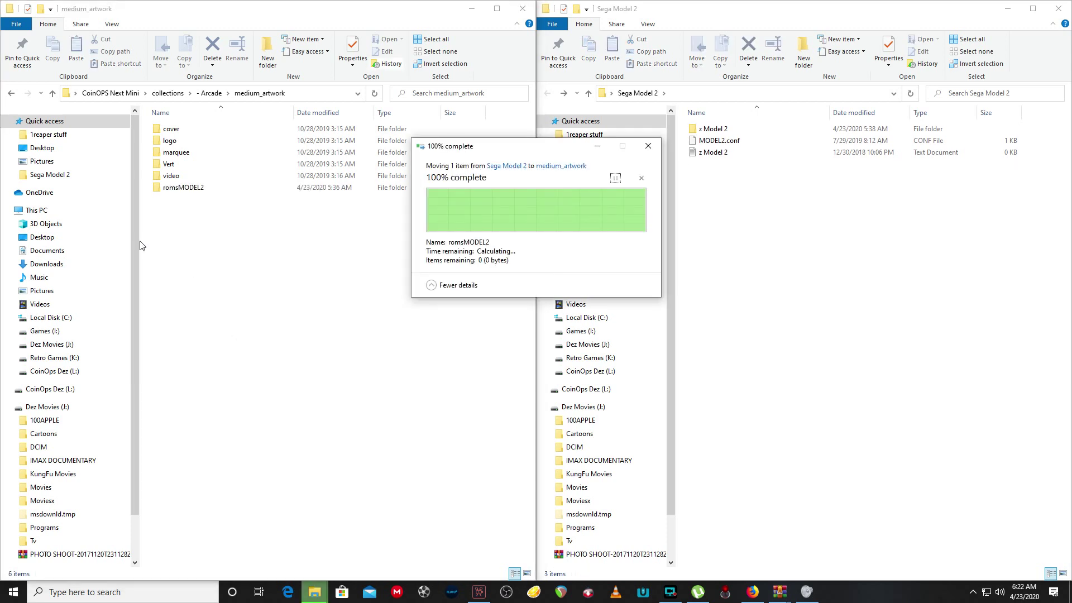
- Navigate the left window back up from - Arcade to the CoinOPS Next Mini folder
{"action": "left_click", "coordinate": [12, 94]}
{"action": "left_click", "coordinate": [12, 95]}
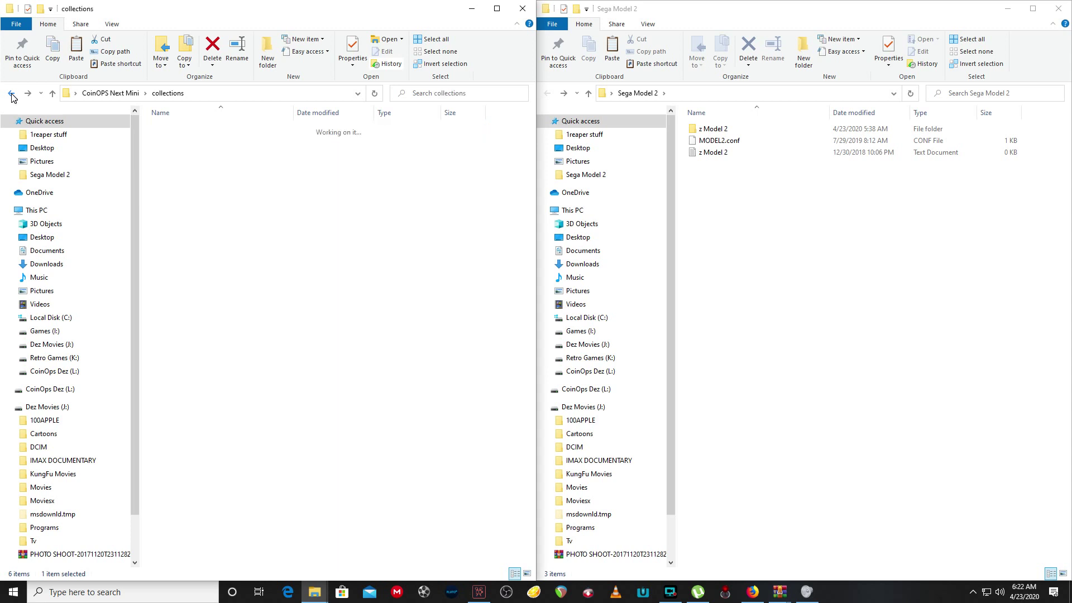
{"action": "left_click", "coordinate": [12, 96]}
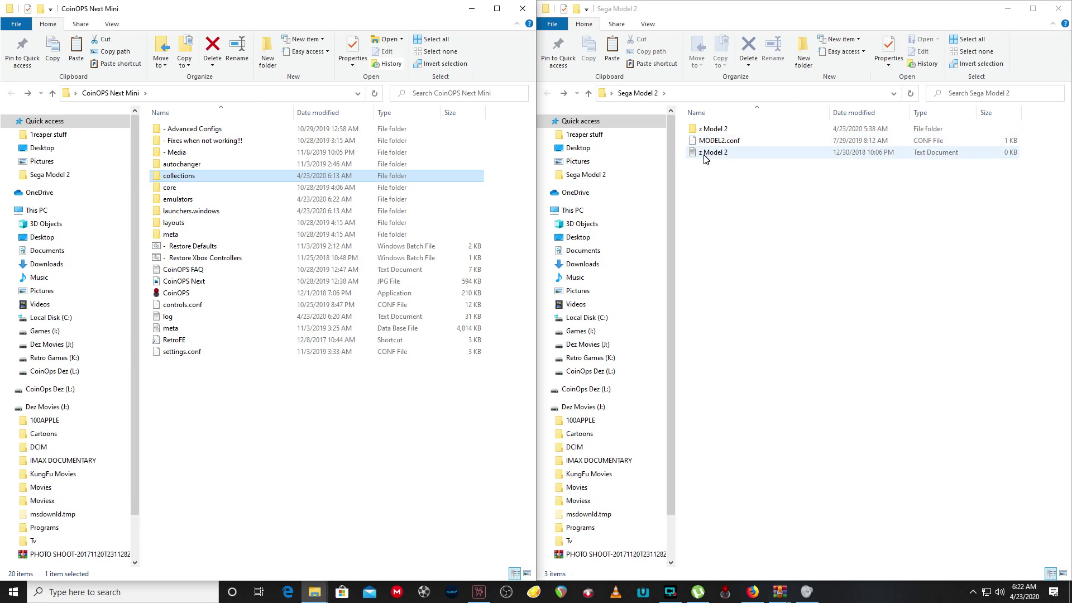
- Open the z Model 2 folder in the right window
{"action": "left_click", "coordinate": [710, 156]}
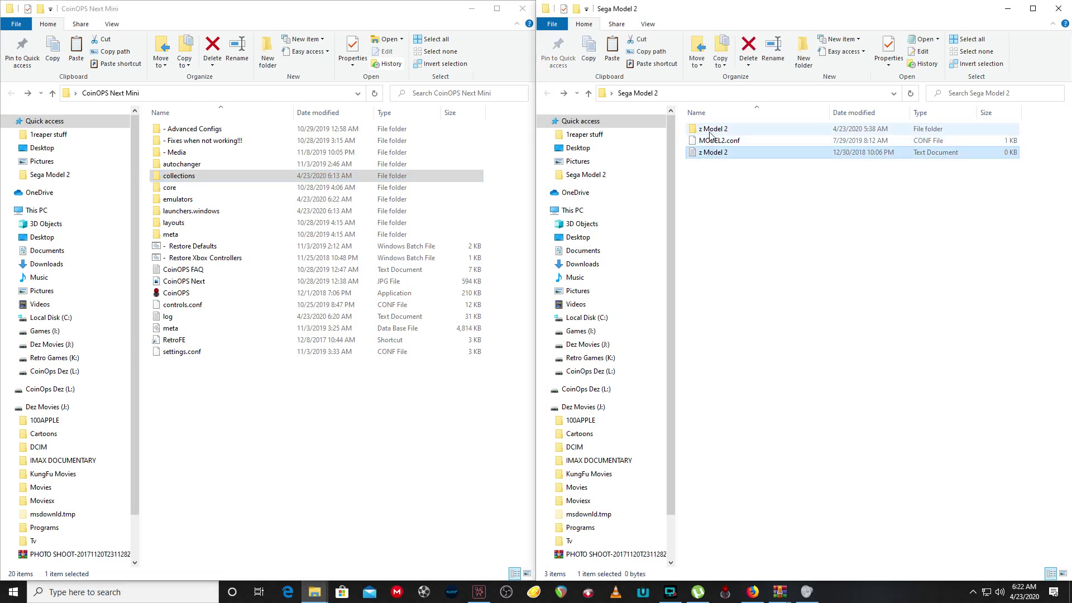
{"action": "left_click", "coordinate": [710, 130]}
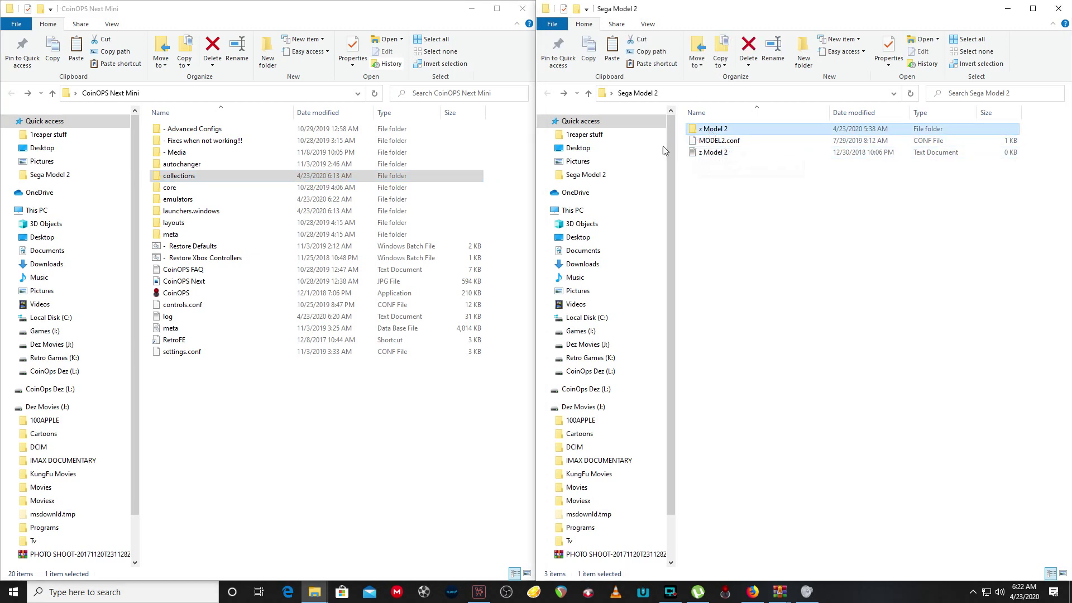
{"action": "double_click", "coordinate": [718, 131]}
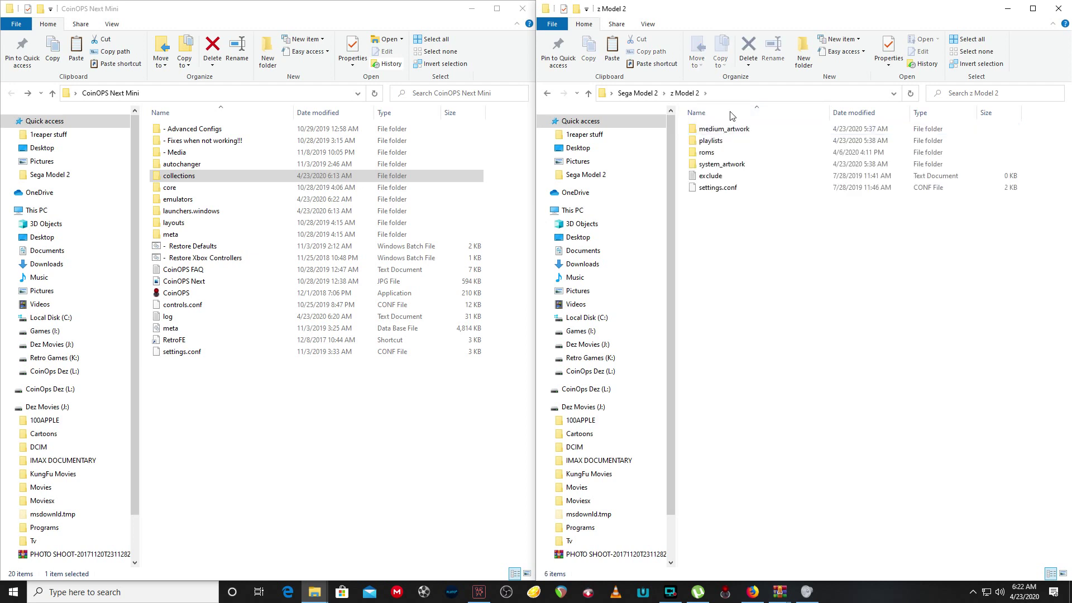
- Inspect z Model 2's roms folder and medium_artwork cover art, then return to Sega Model 2
{"action": "double_click", "coordinate": [707, 154]}
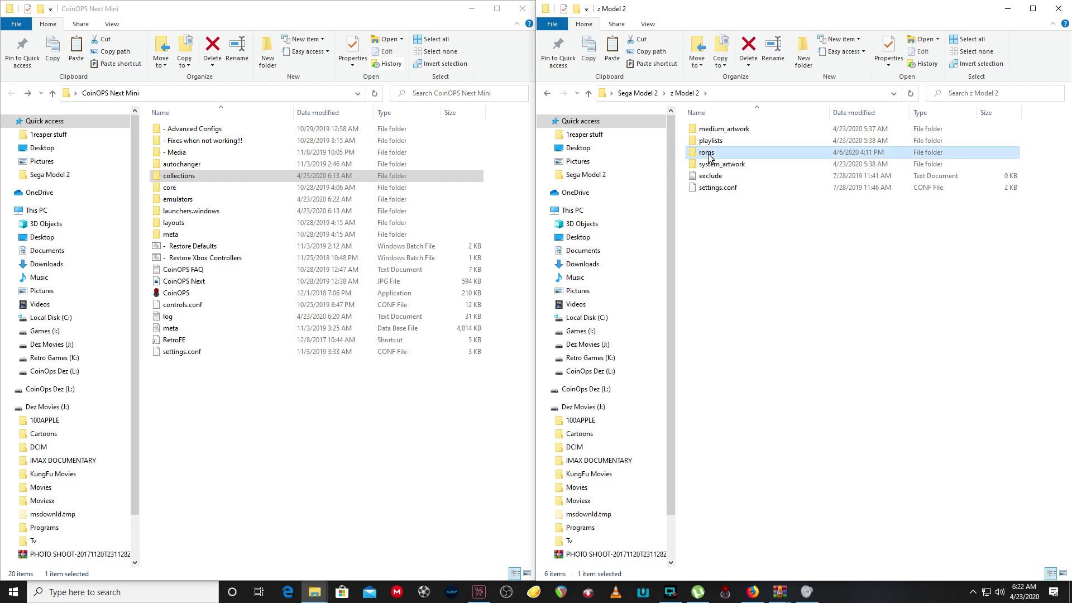
{"action": "left_click", "coordinate": [548, 96]}
{"action": "double_click", "coordinate": [726, 129]}
{"action": "double_click", "coordinate": [706, 129]}
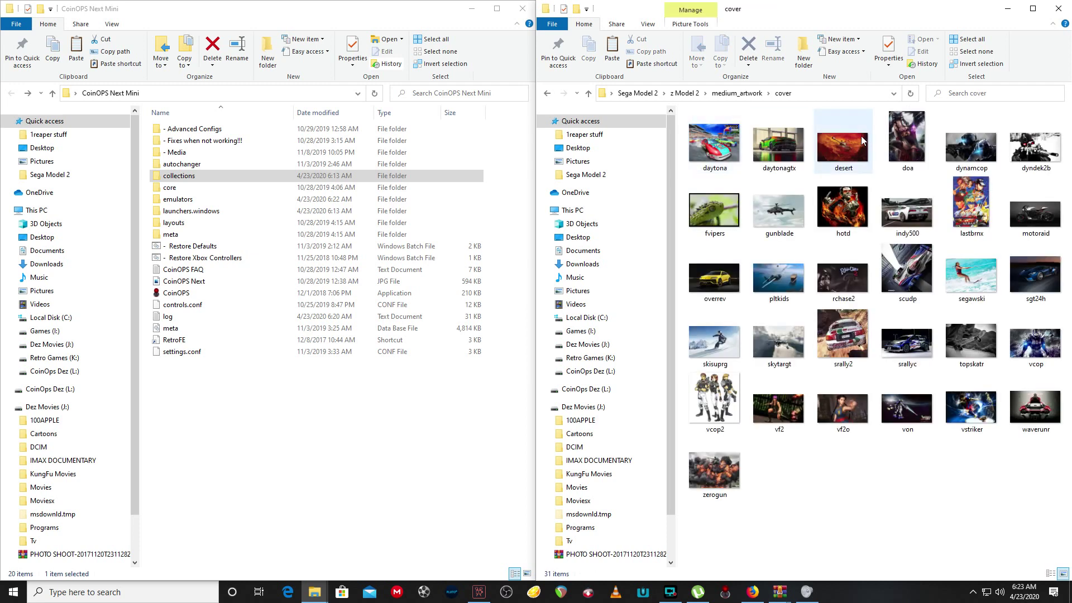
{"action": "left_click", "coordinate": [549, 96]}
{"action": "left_click", "coordinate": [549, 95]}
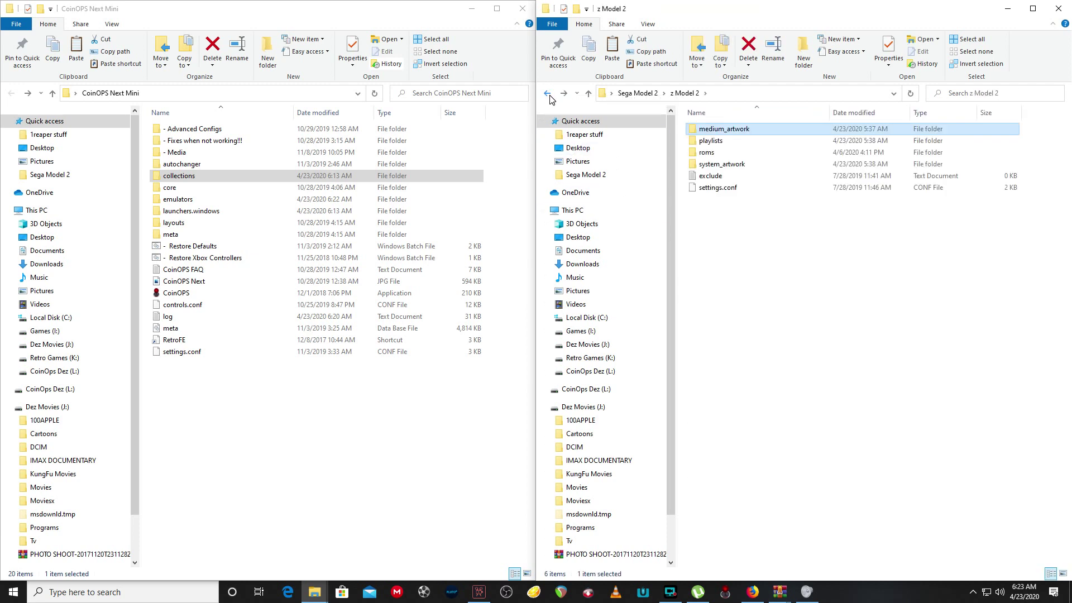
{"action": "left_click", "coordinate": [549, 96]}
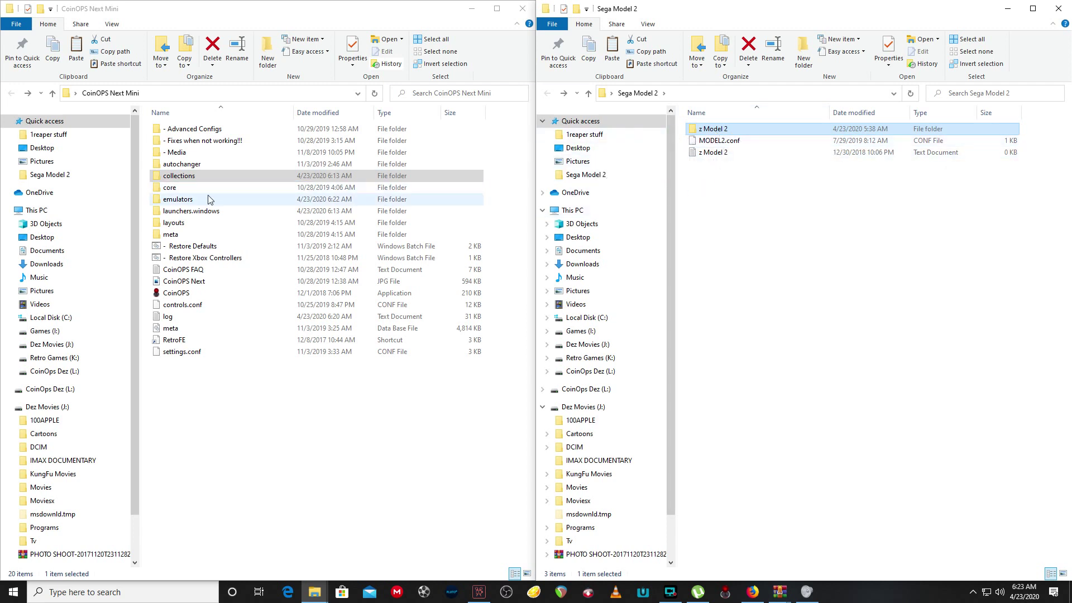
- Move the z Model 2 folder into collections, confirm it's there, and return to CoinOPS Next Mini
{"action": "mouse_move", "coordinate": [714, 133]}
{"action": "left_mouse_down"}
{"action": "mouse_move", "coordinate": [318, 183]}
{"action": "mouse_move", "coordinate": [226, 182]}
{"action": "left_mouse_up"}
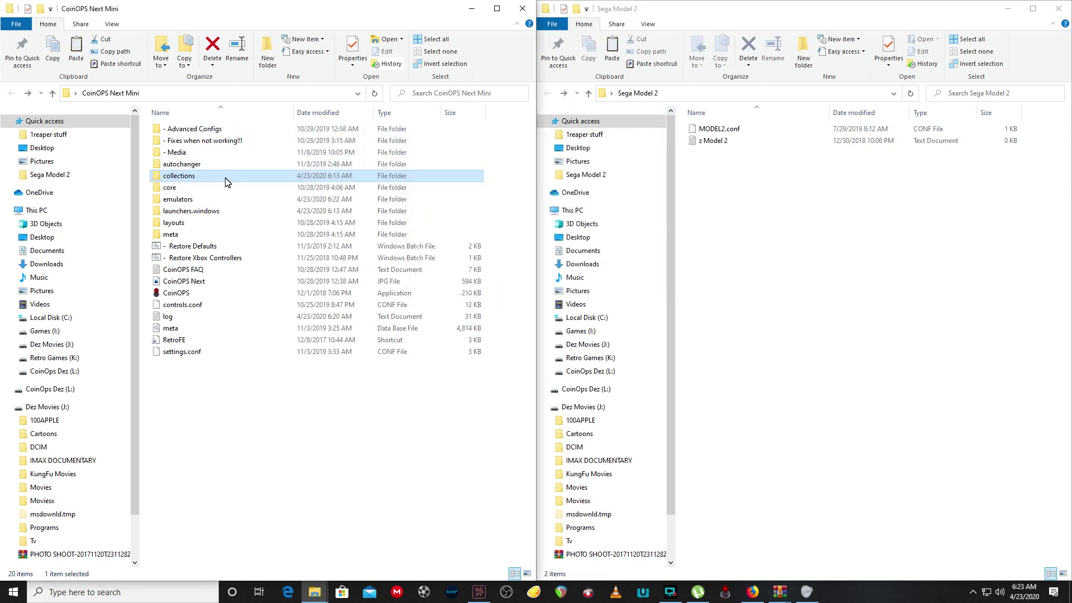
{"action": "double_click", "coordinate": [226, 182]}
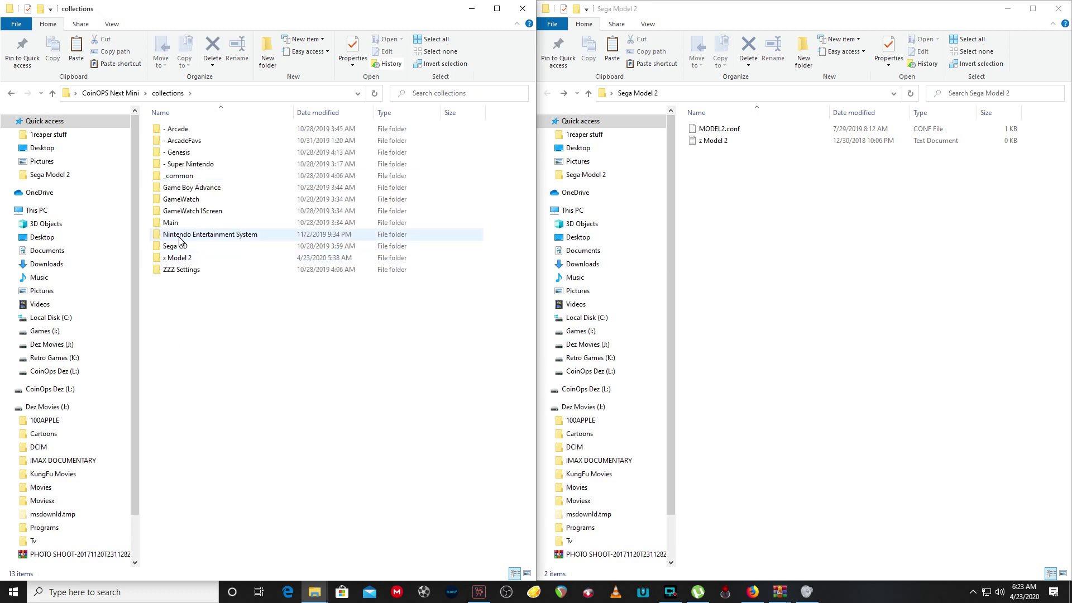
{"action": "left_click", "coordinate": [8, 98]}
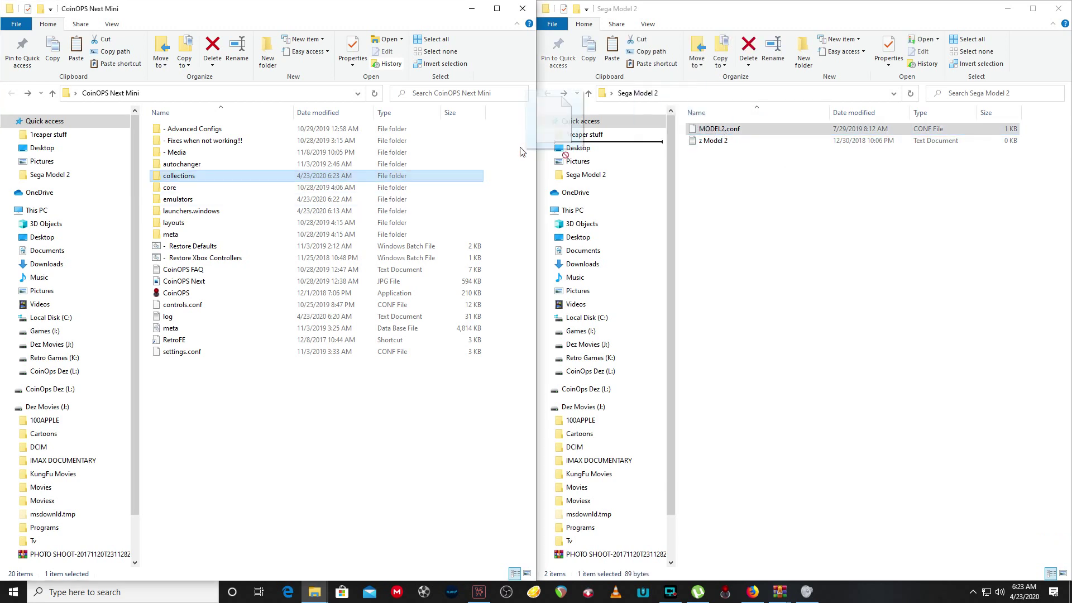
- Move MODEL2.conf from Sega Model 2 into the launchers.windows folder
{"action": "mouse_move", "coordinate": [520, 151]}
{"action": "left_mouse_down"}
{"action": "mouse_move", "coordinate": [236, 199]}
{"action": "mouse_move", "coordinate": [216, 215]}
{"action": "left_mouse_up"}
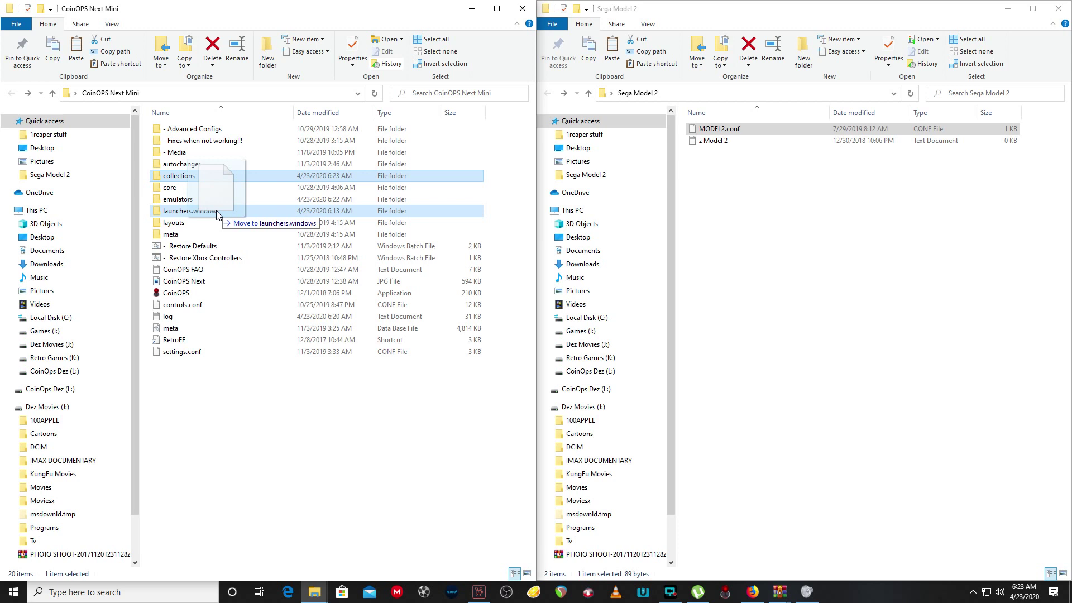
{"action": "left_click_drag", "start_coordinate": [217, 215], "coordinate": [218, 215]}
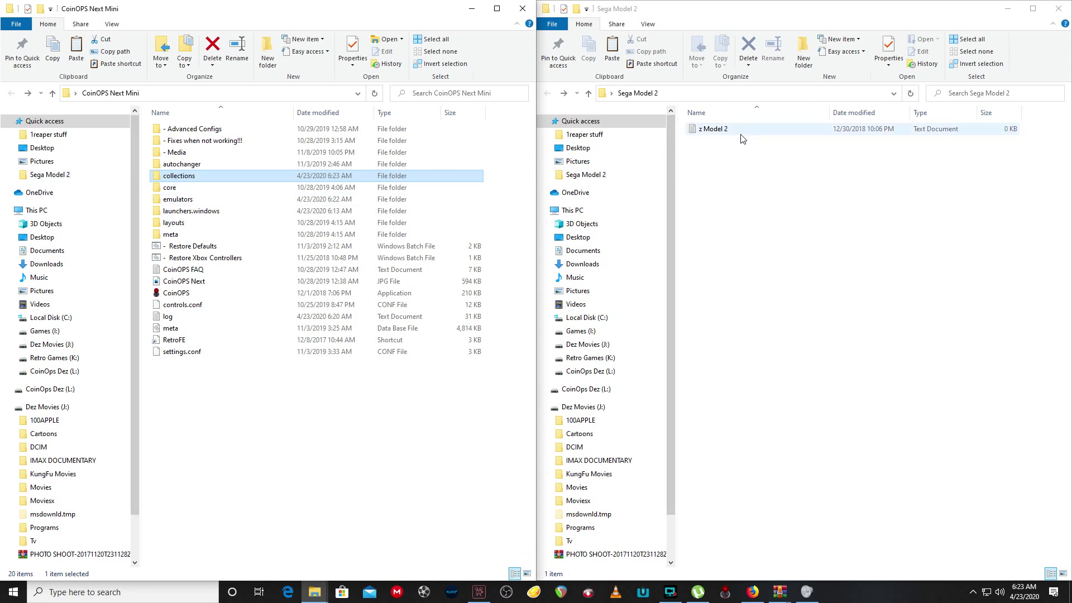
{"action": "double_click", "coordinate": [708, 134]}
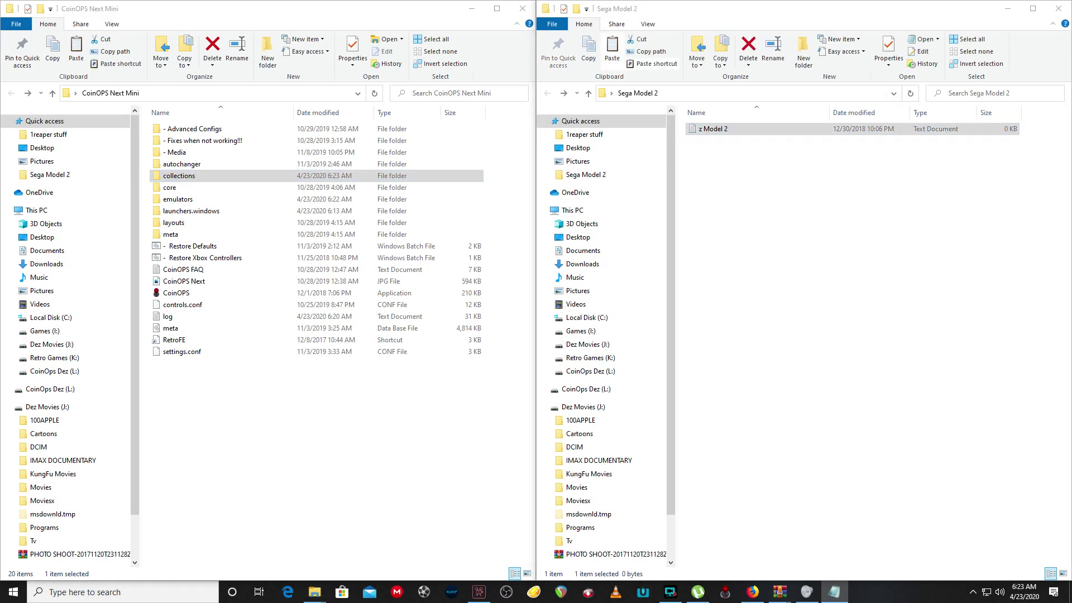
{"action": "mouse_move", "coordinate": [814, 144]}
{"action": "left_mouse_down"}
{"action": "mouse_move", "coordinate": [370, 108]}
{"action": "mouse_move", "coordinate": [424, 110]}
{"action": "left_mouse_up"}
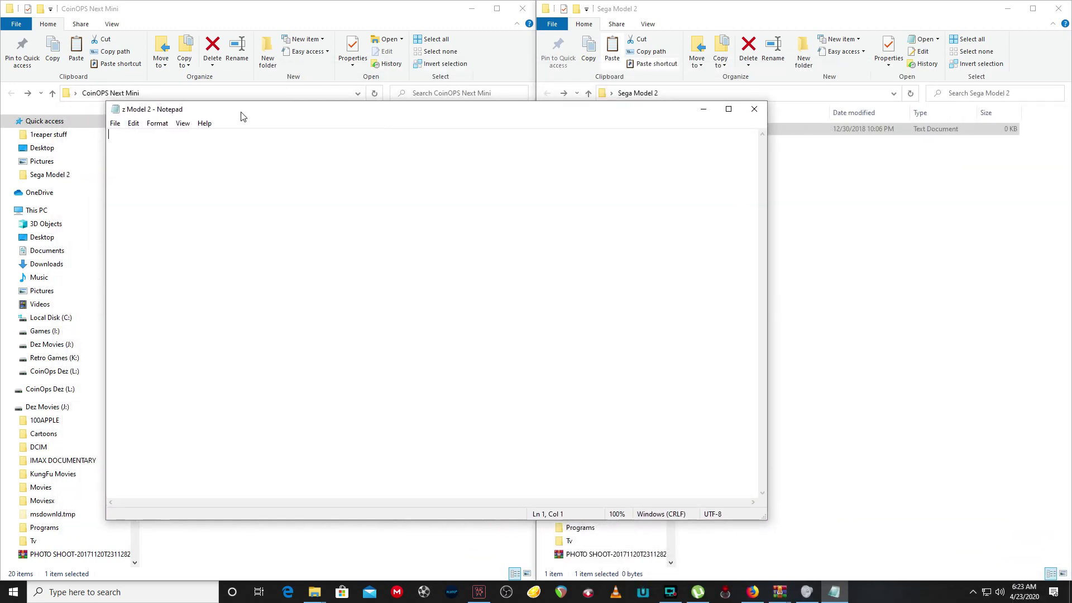
{"action": "left_click", "coordinate": [754, 109]}
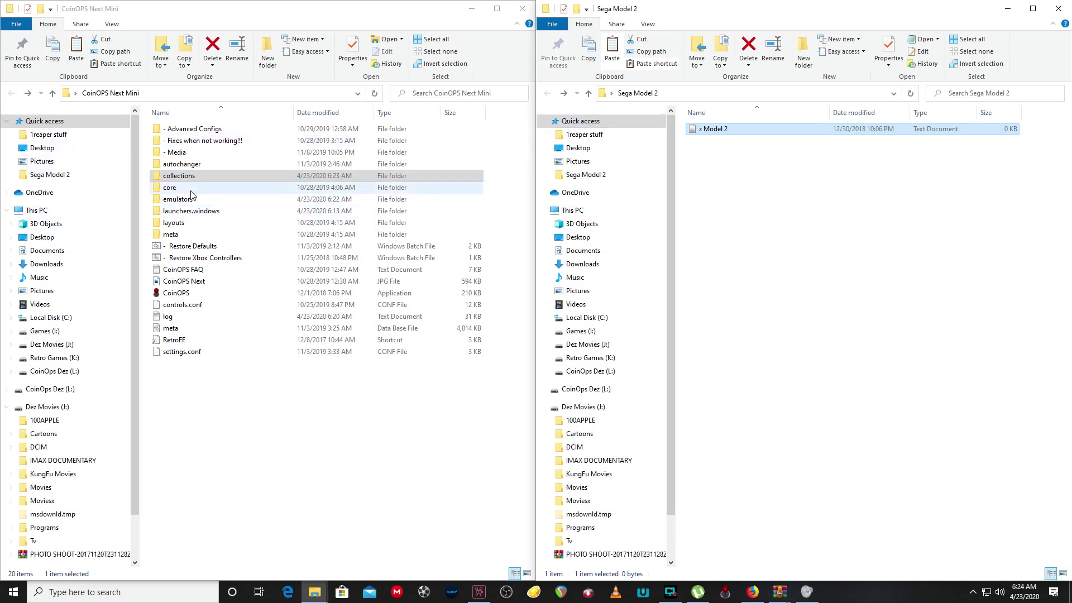
- Move the z Model 2 menu entry into collections > Main > menu
{"action": "double_click", "coordinate": [180, 176]}
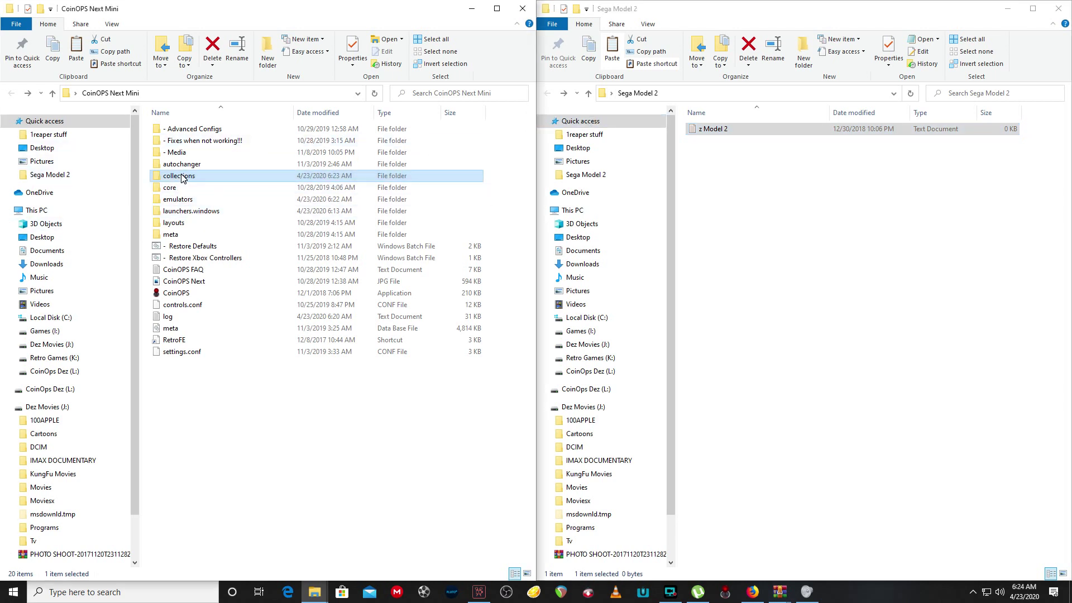
{"action": "left_click", "coordinate": [179, 224]}
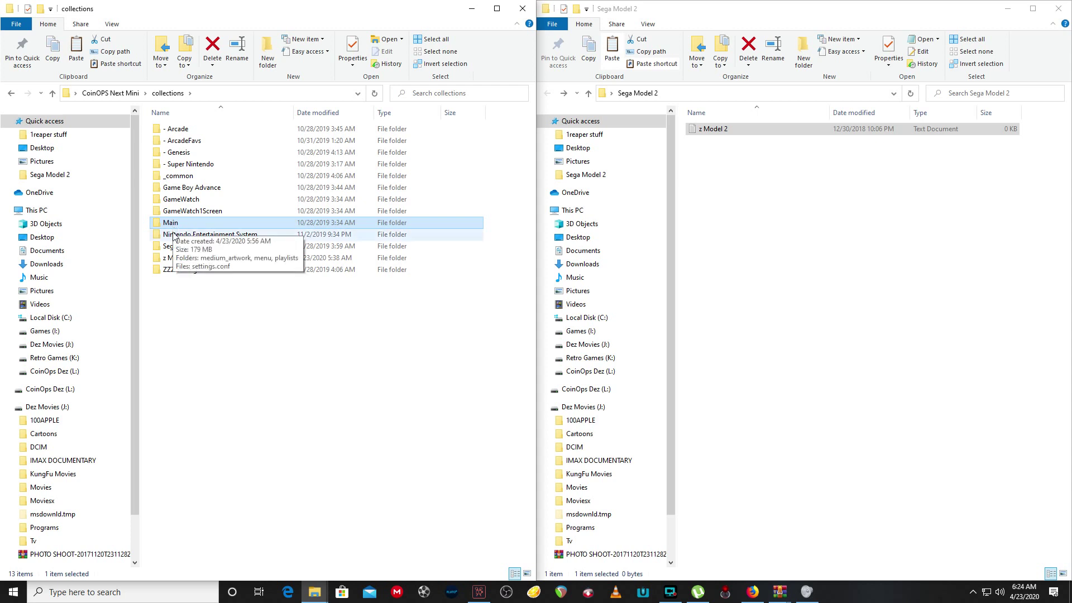
{"action": "double_click", "coordinate": [174, 224]}
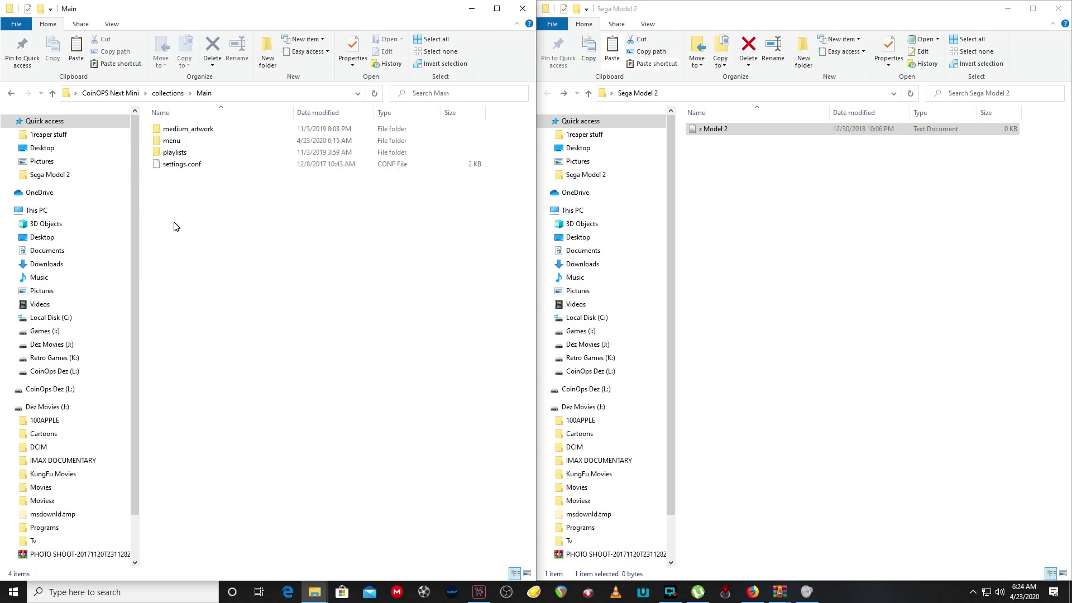
{"action": "double_click", "coordinate": [174, 142]}
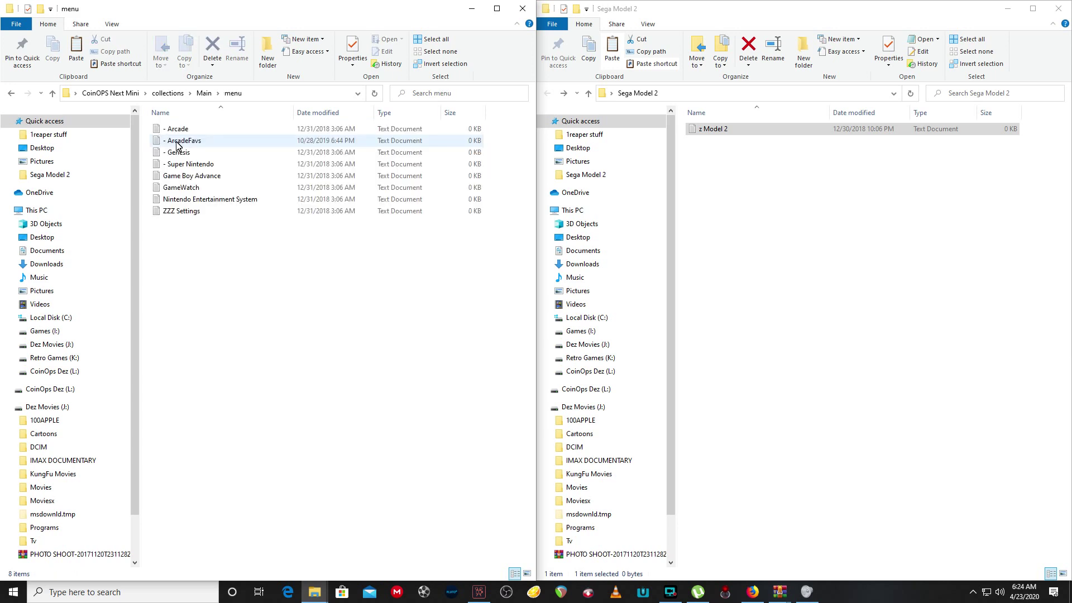
{"action": "left_click", "coordinate": [11, 94]}
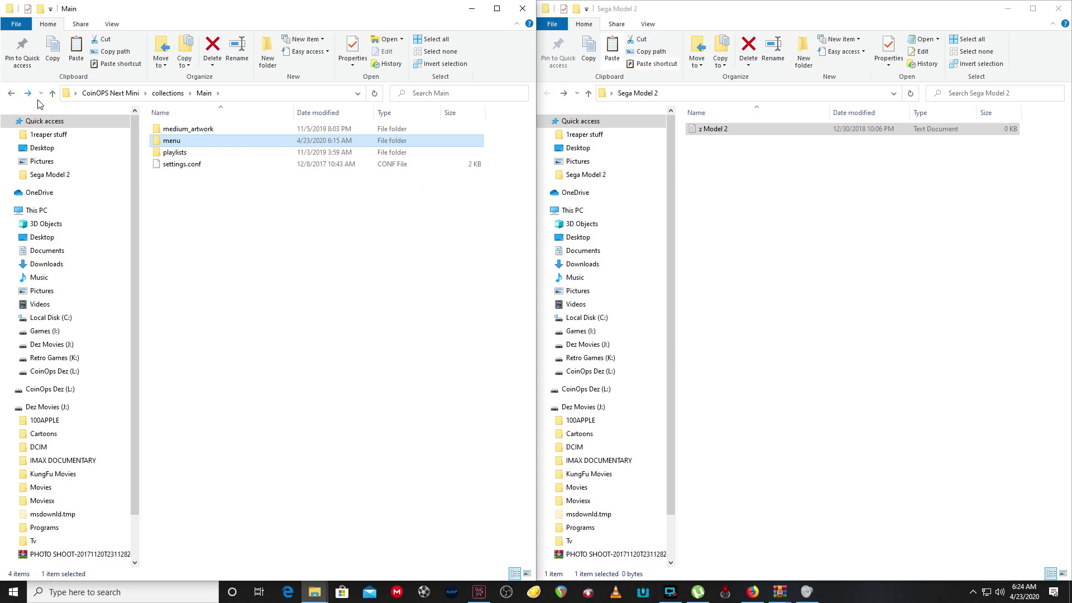
{"action": "double_click", "coordinate": [173, 140]}
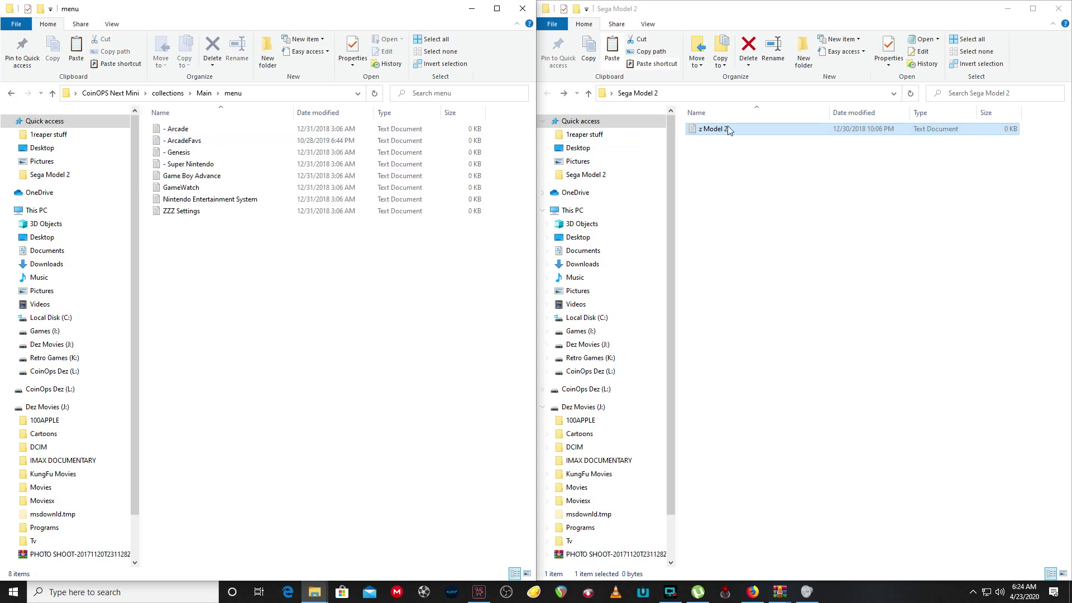
{"action": "left_click_drag", "start_coordinate": [728, 129], "coordinate": [210, 312]}
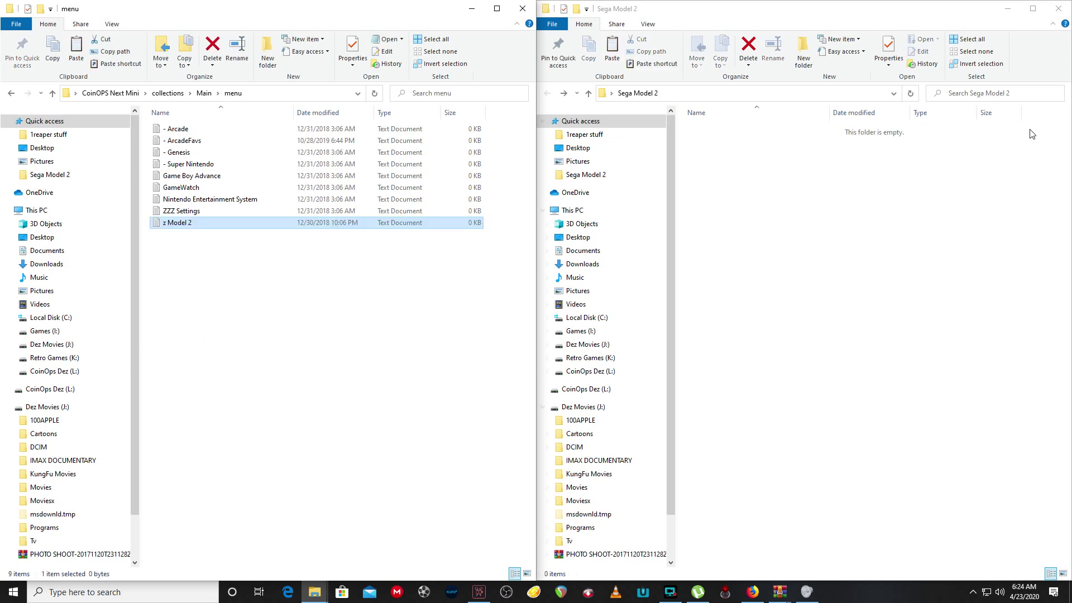
- Return to the CoinOPS Next Mini folder and launch the CoinOPS frontend
{"action": "left_click", "coordinate": [11, 95]}
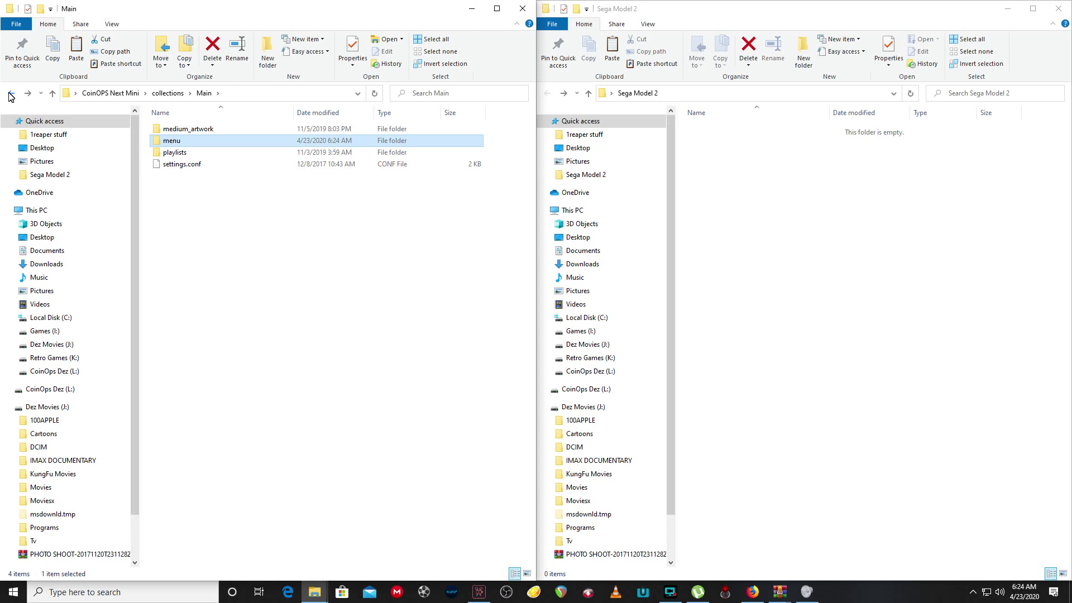
{"action": "left_click", "coordinate": [10, 95]}
{"action": "left_click", "coordinate": [11, 96]}
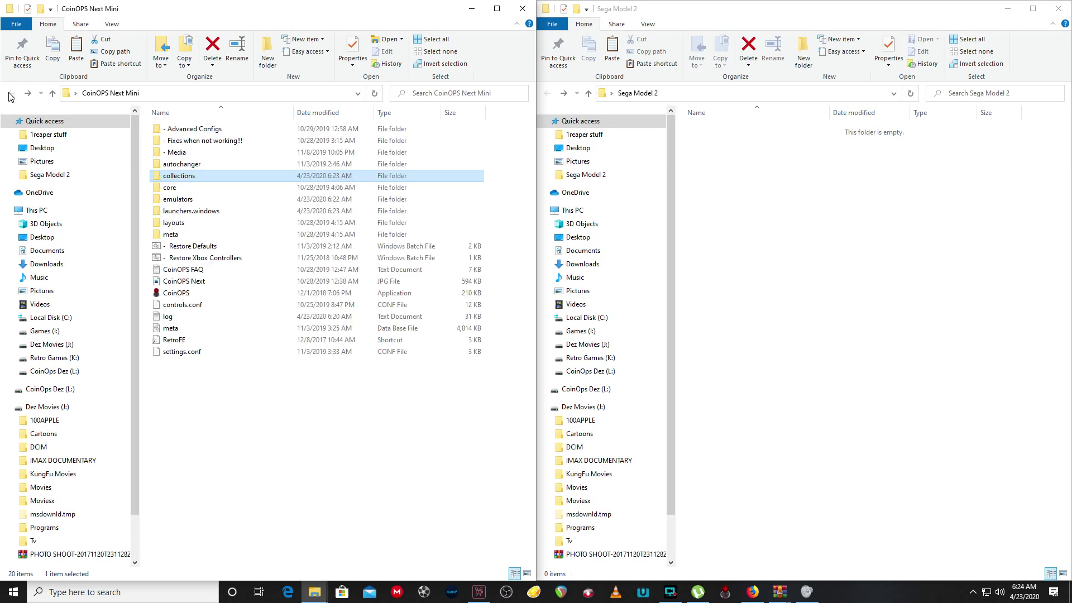
{"action": "left_click", "coordinate": [186, 294]}
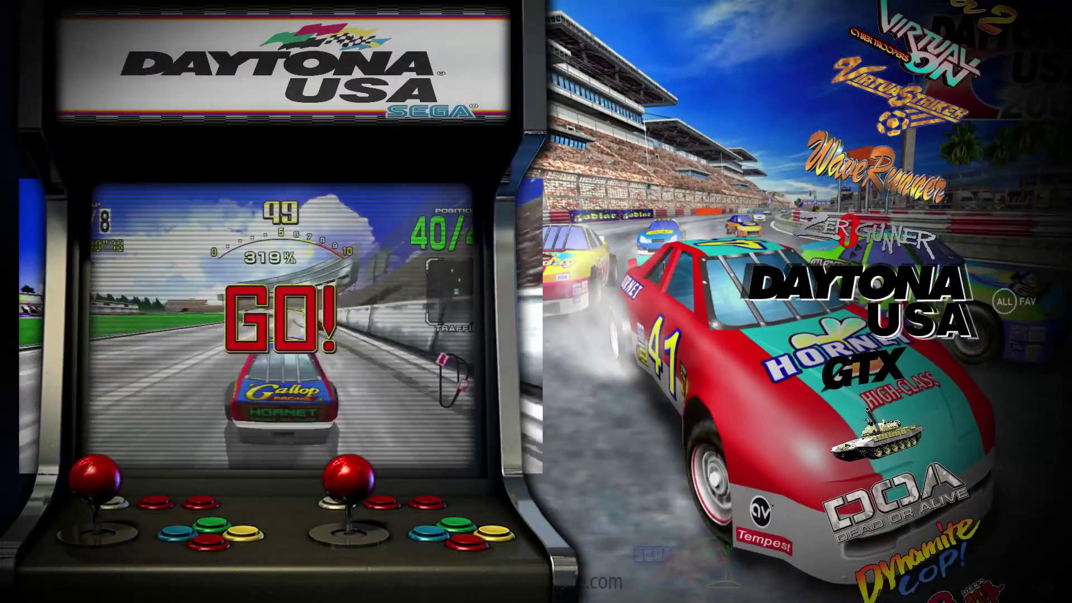
- Scroll down the Model 2 game list from GTX past Desert Tank and Dead or Alive to Pilot Kids
{"action": "key", "text": "Down"}
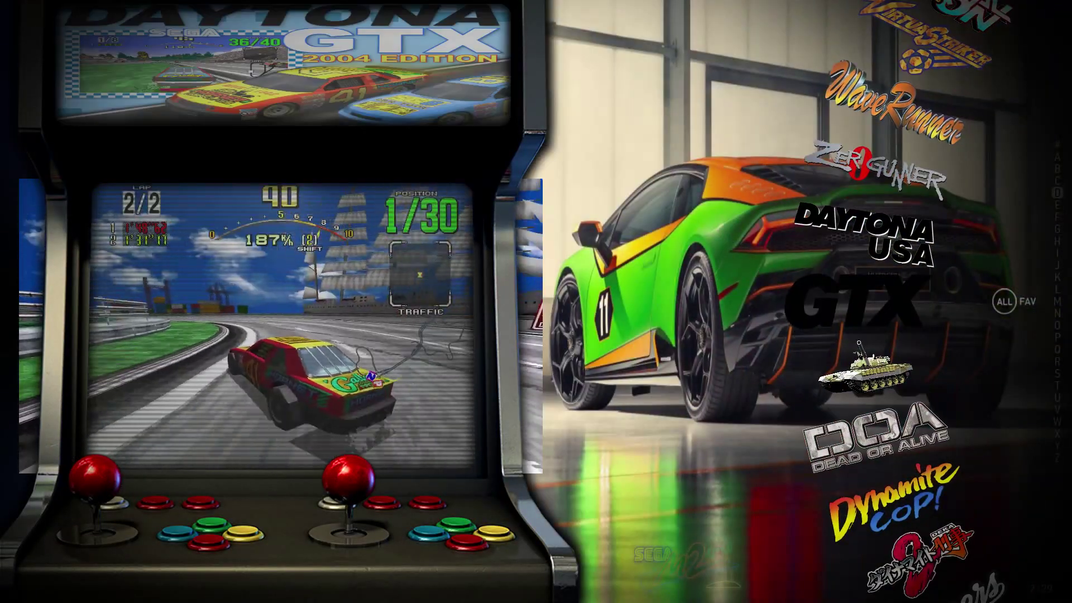
{"action": "key", "text": "Down"}
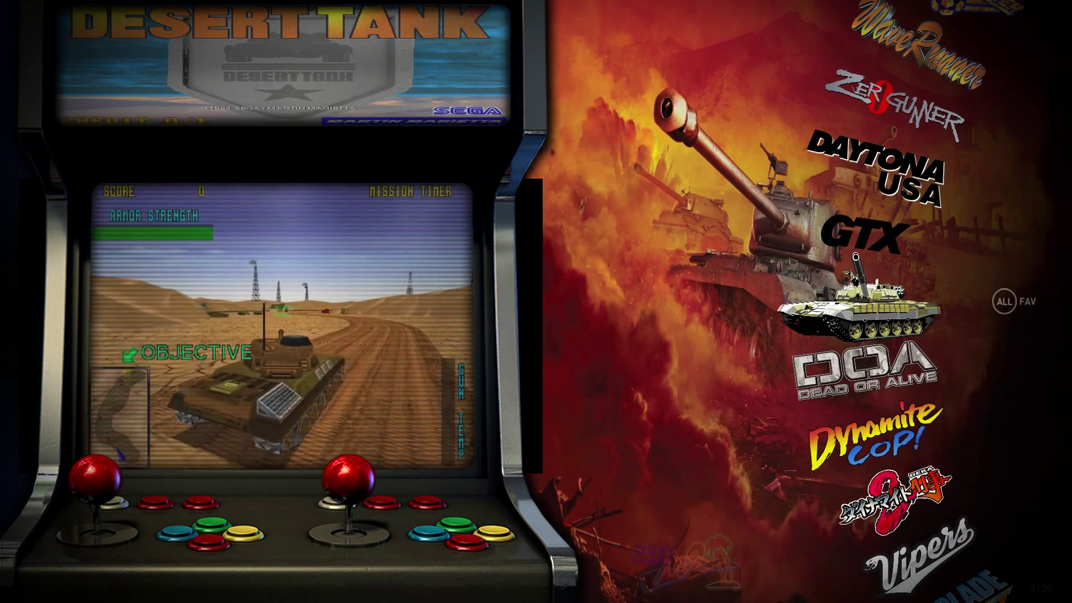
{"action": "key", "text": "Down"}
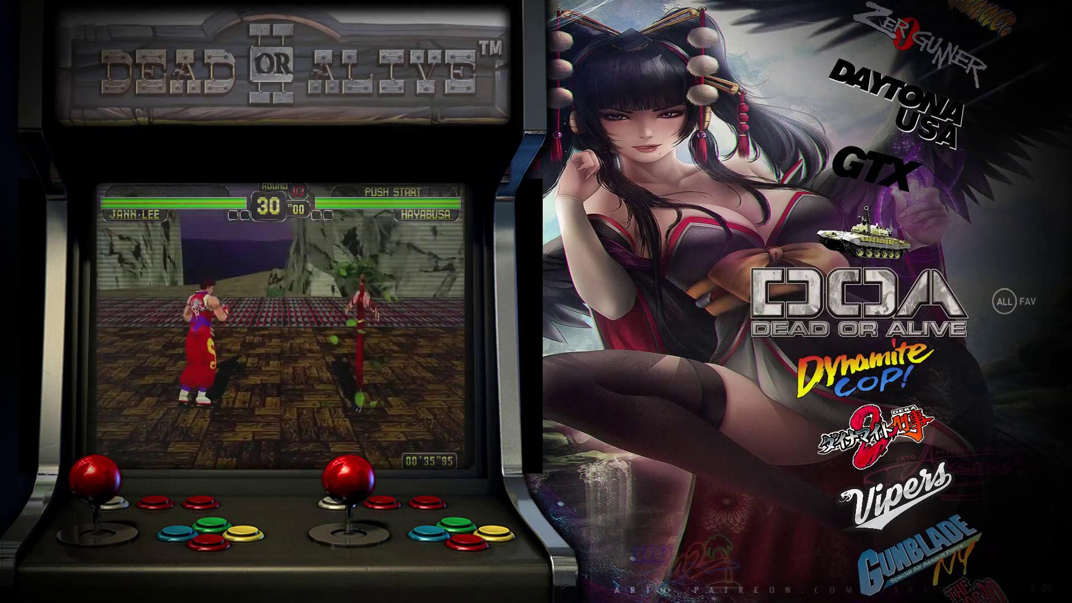
{"action": "key", "text": "Down"}
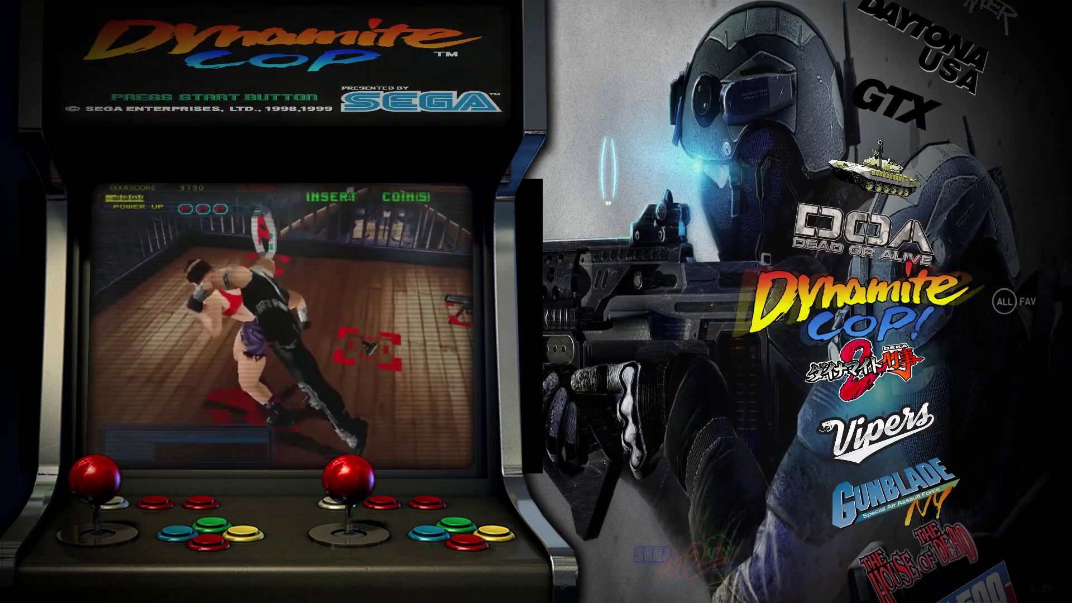
{"action": "key", "text": "Down"}
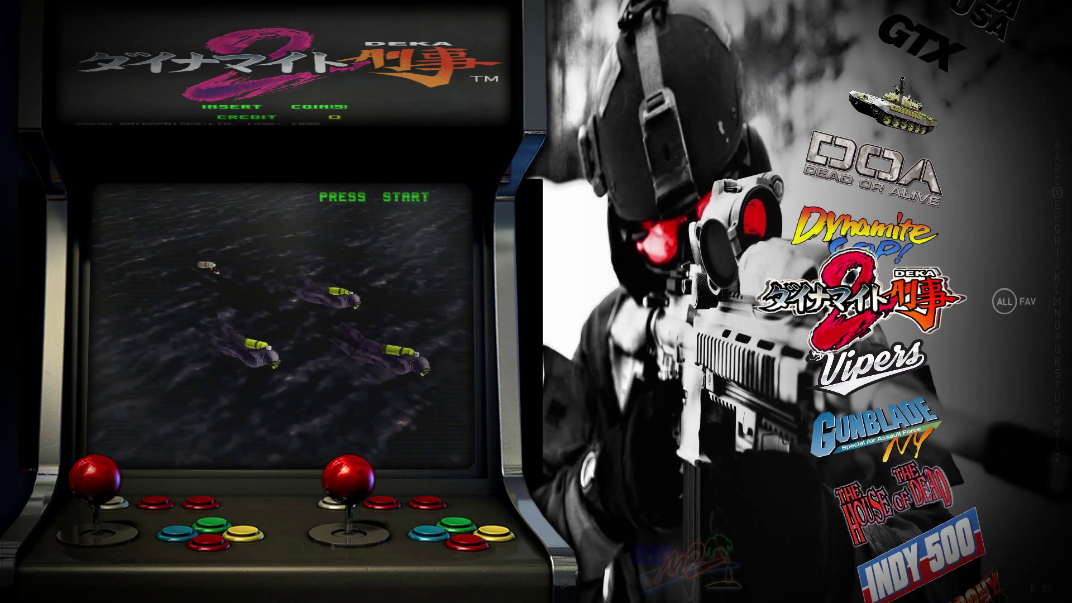
{"action": "key", "text": "Down"}
{"action": "key", "text": "Down"}
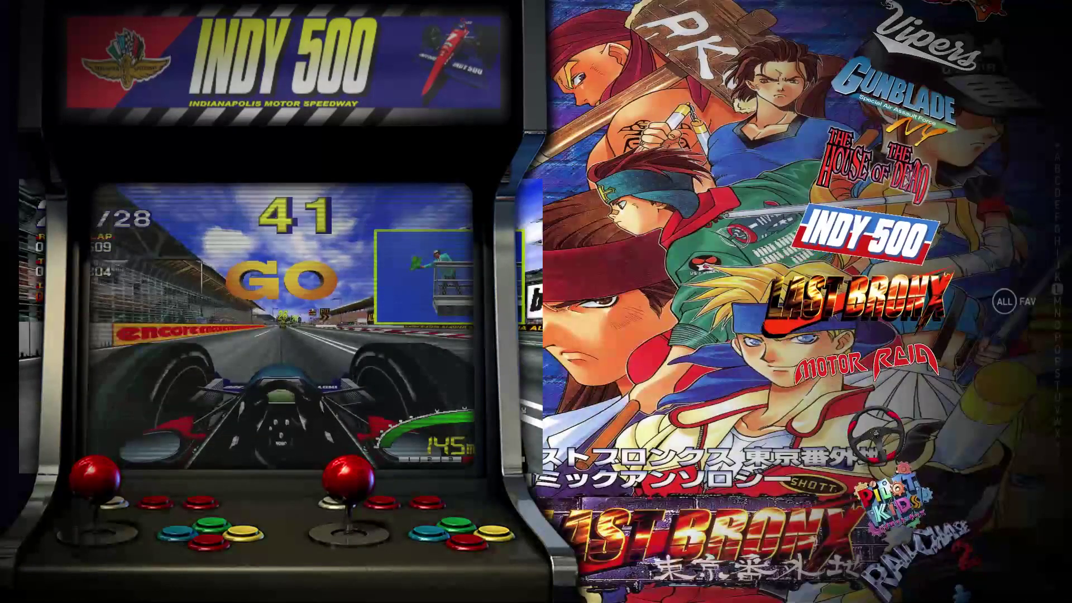
{"action": "key", "text": "Down"}
{"action": "key", "text": "Down"}
{"action": "key", "text": "Down"}
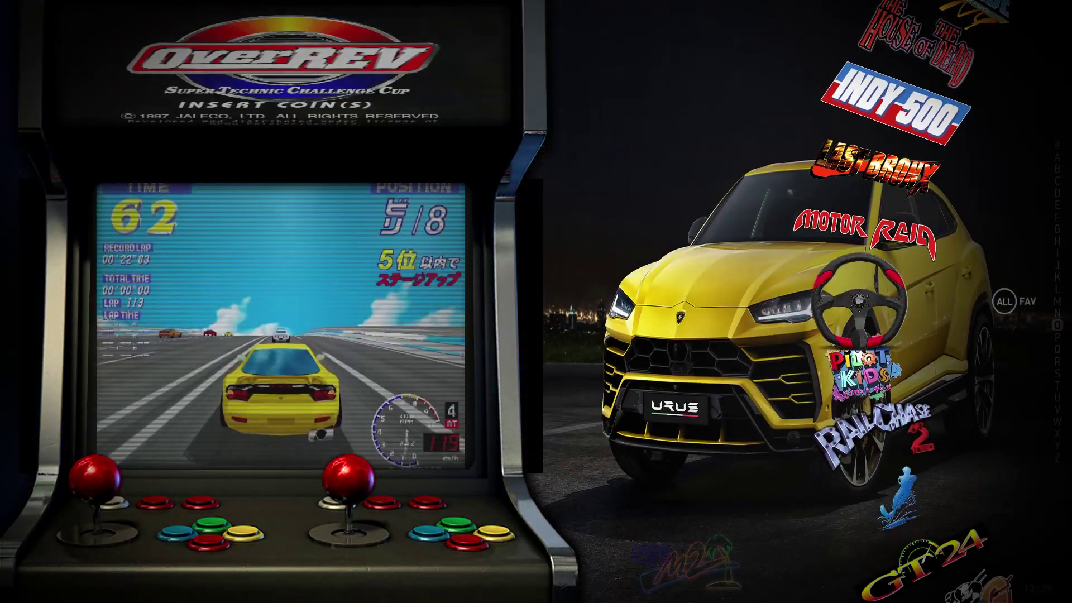
{"action": "key", "text": "Down"}
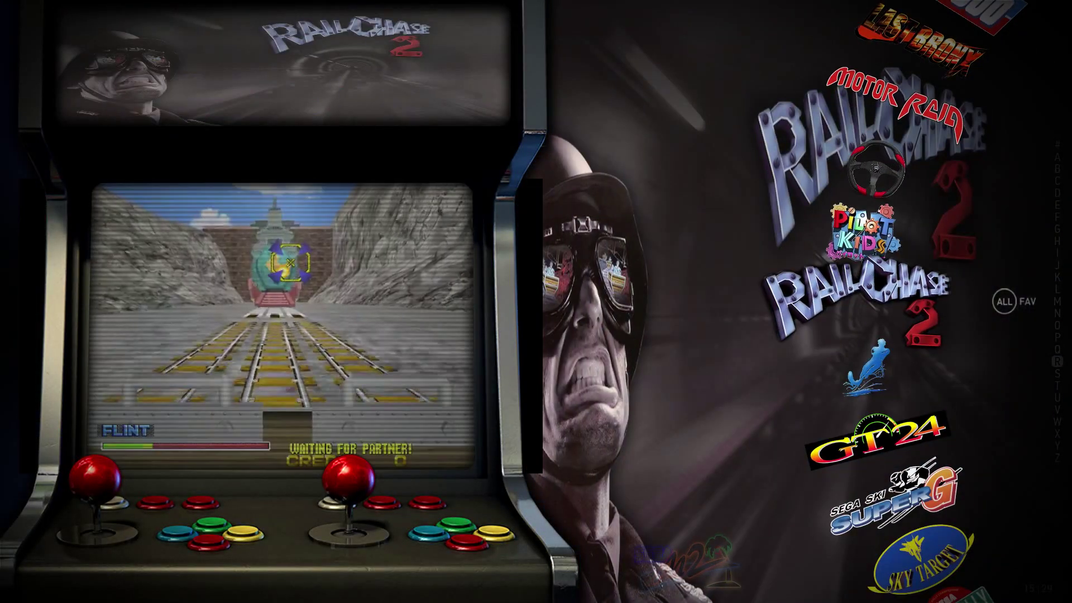